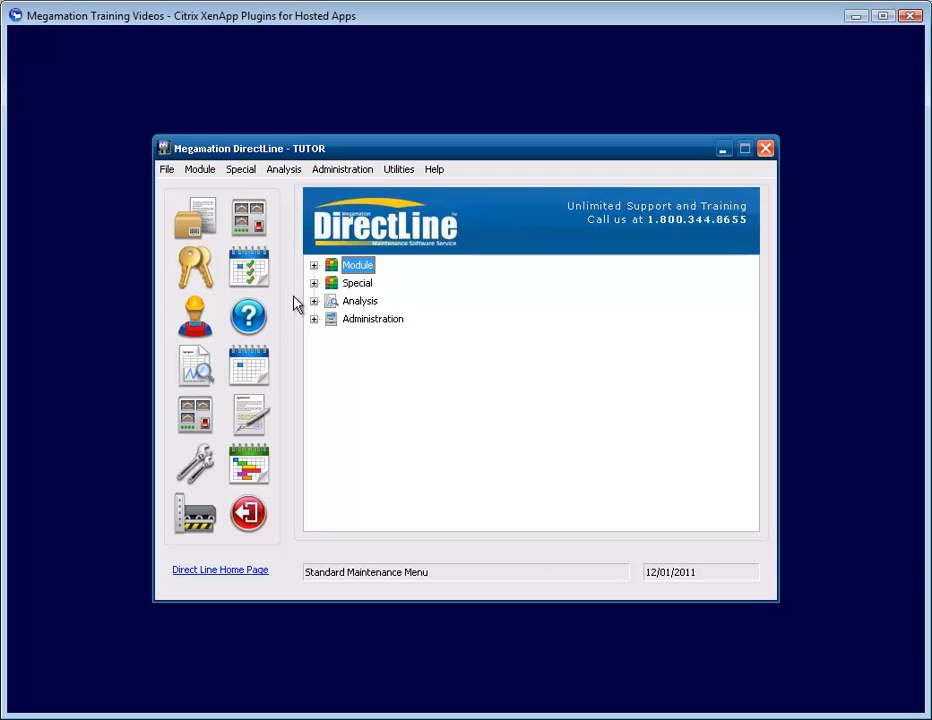
- Open the Work Order Completion form of the Maintenance module
left_click(314, 265)
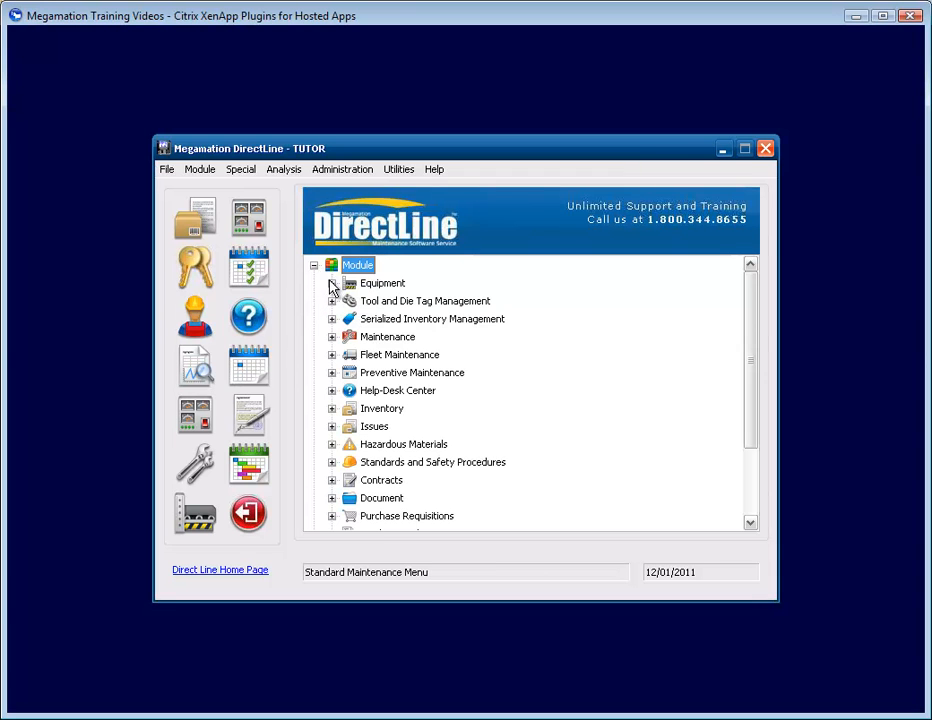
left_click(332, 337)
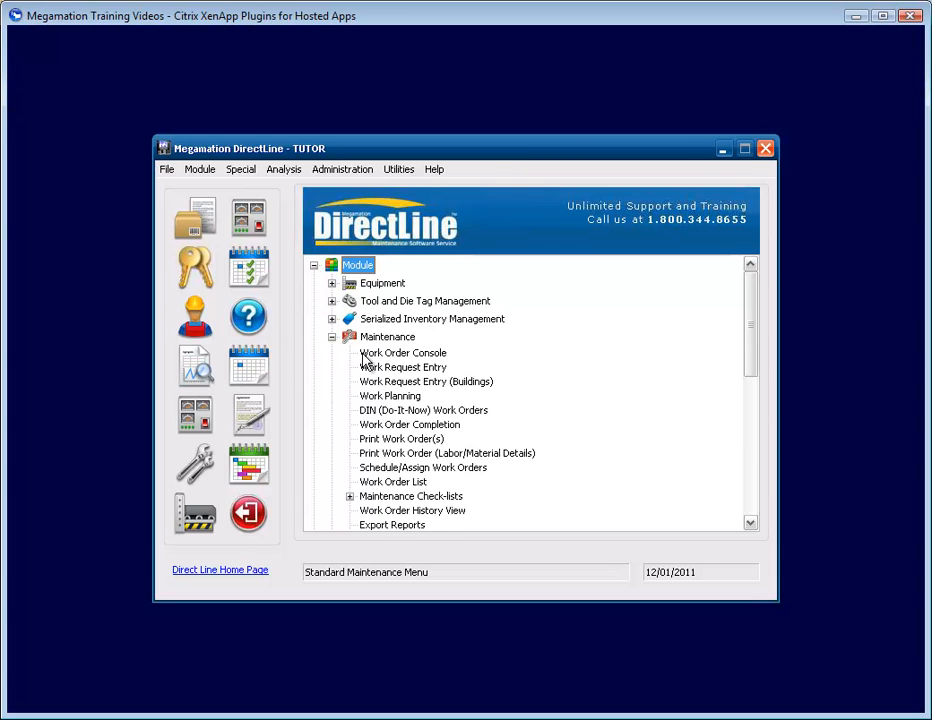
double_click(437, 425)
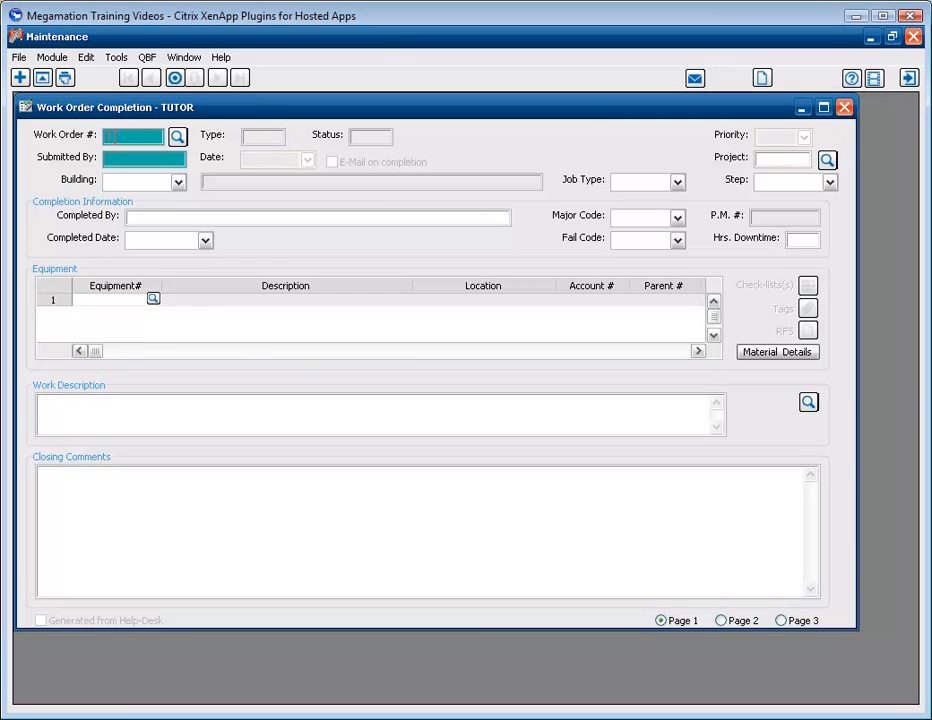
- Search for work orders of type SAF with a creation date from 12/01/2011 and load the "Replace Air filter." work order
left_click(177, 137)
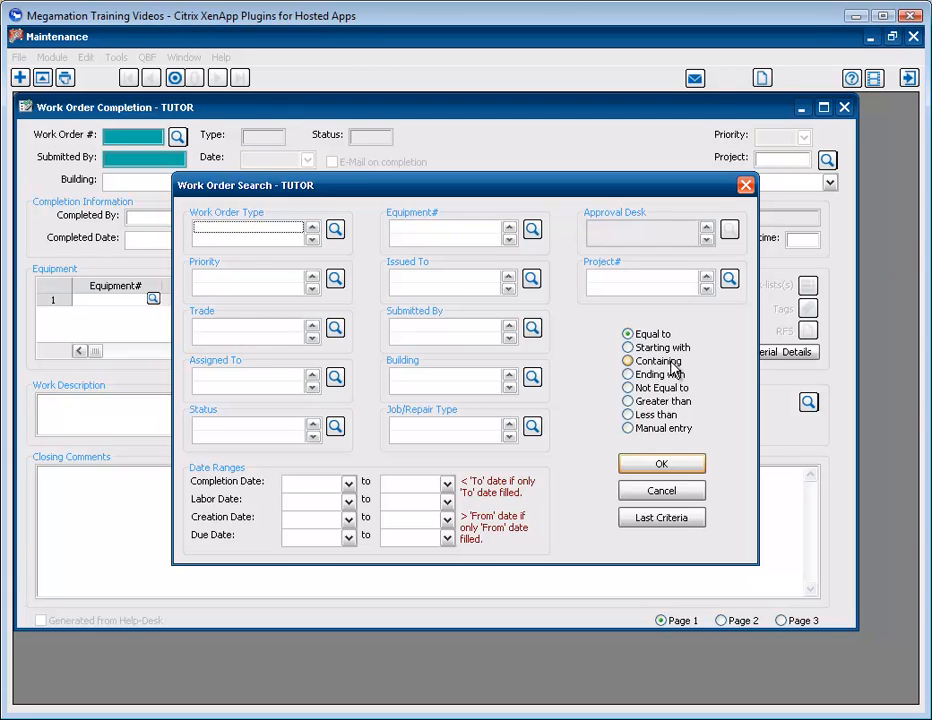
left_click(336, 230)
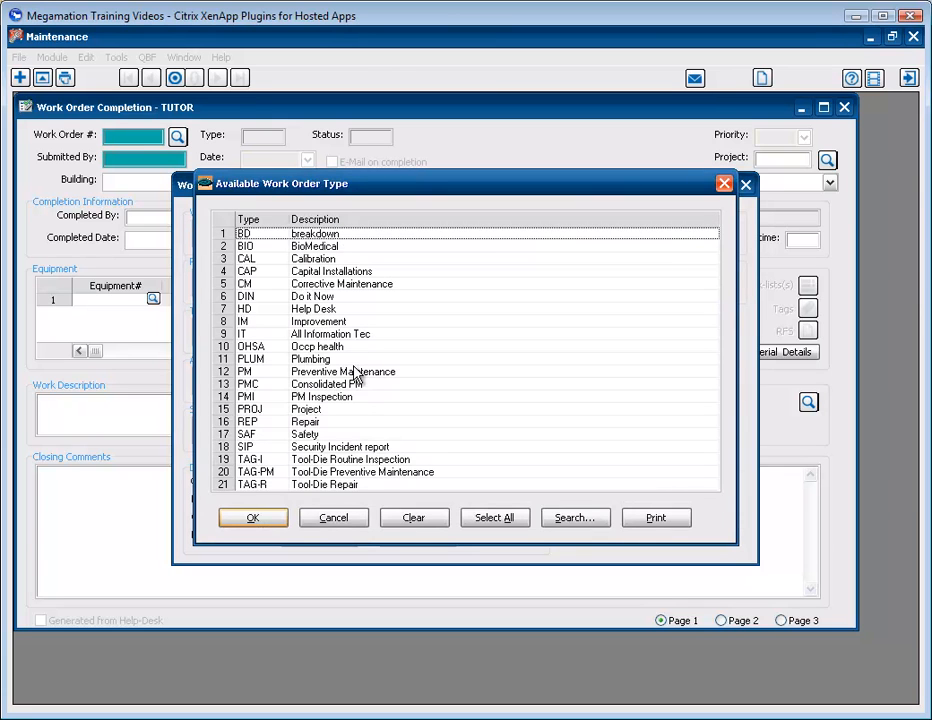
left_click(312, 438)
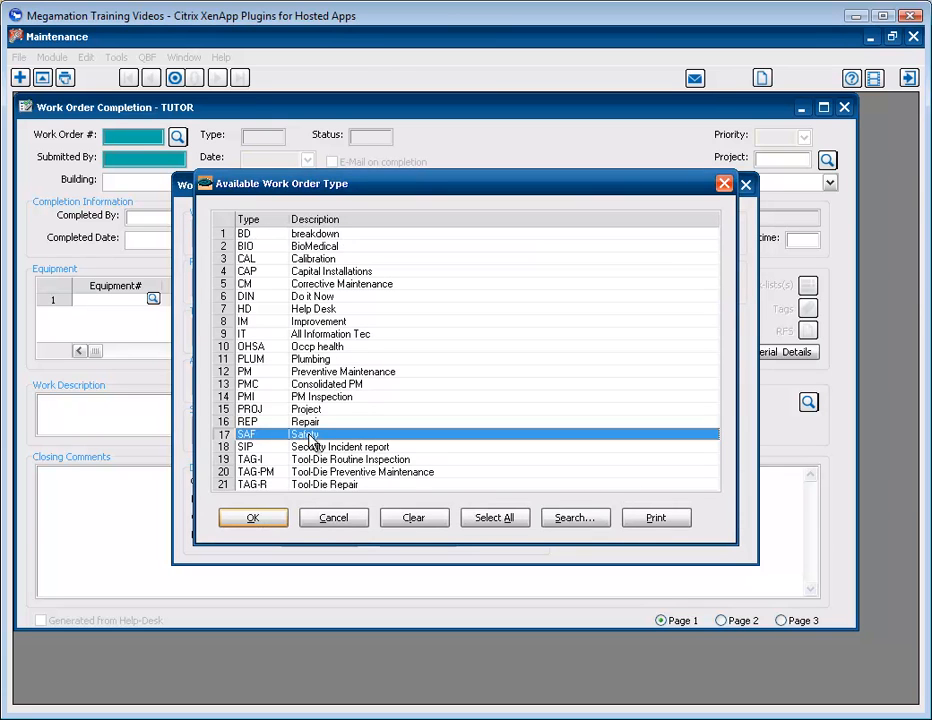
double_click(312, 438)
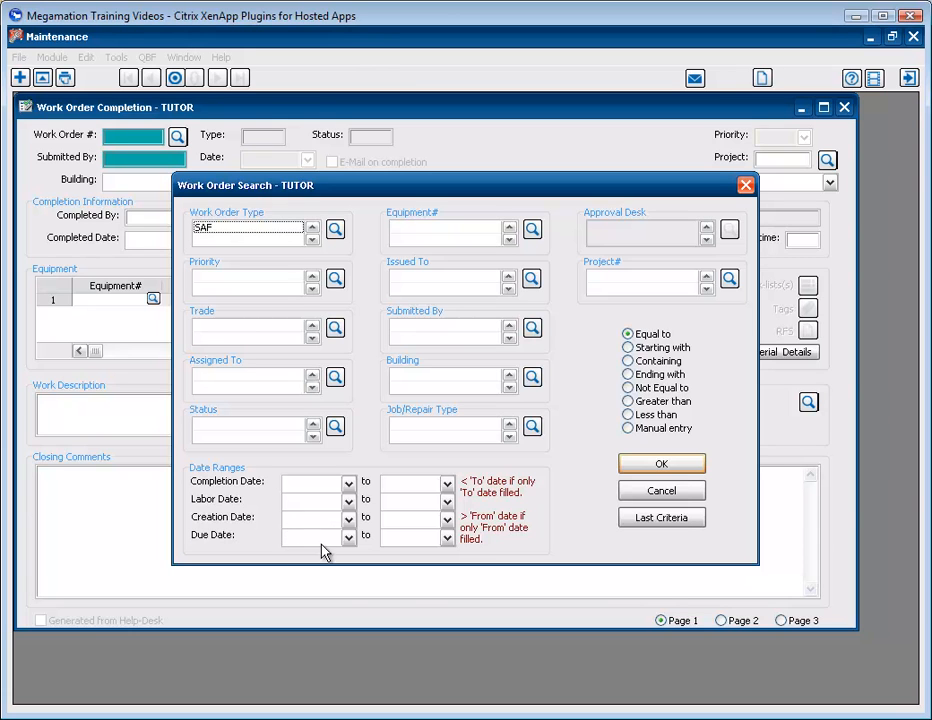
left_click(349, 519)
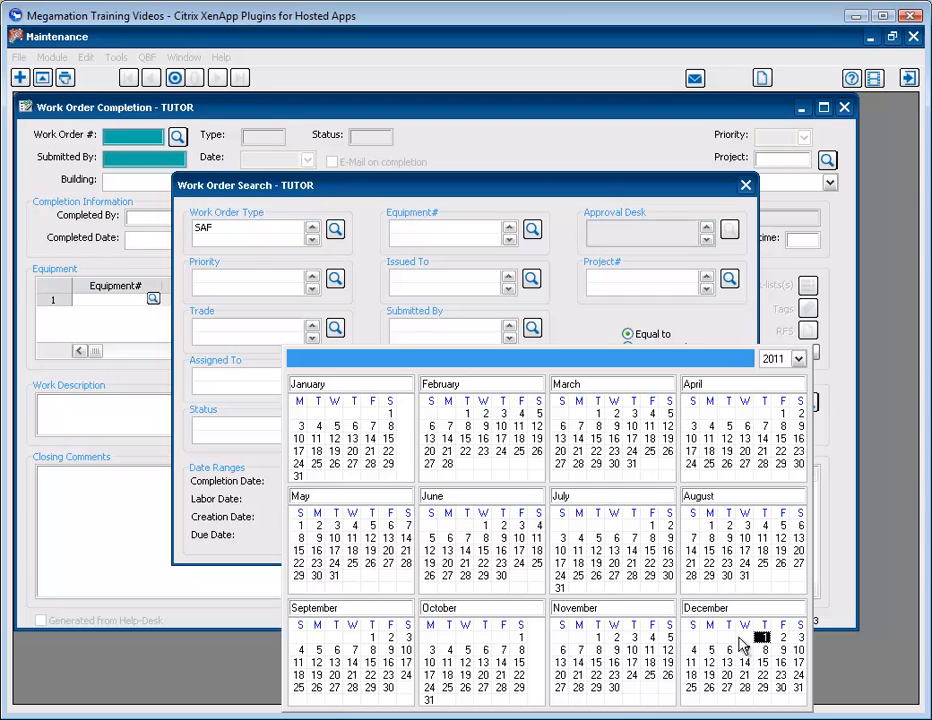
left_click(762, 638)
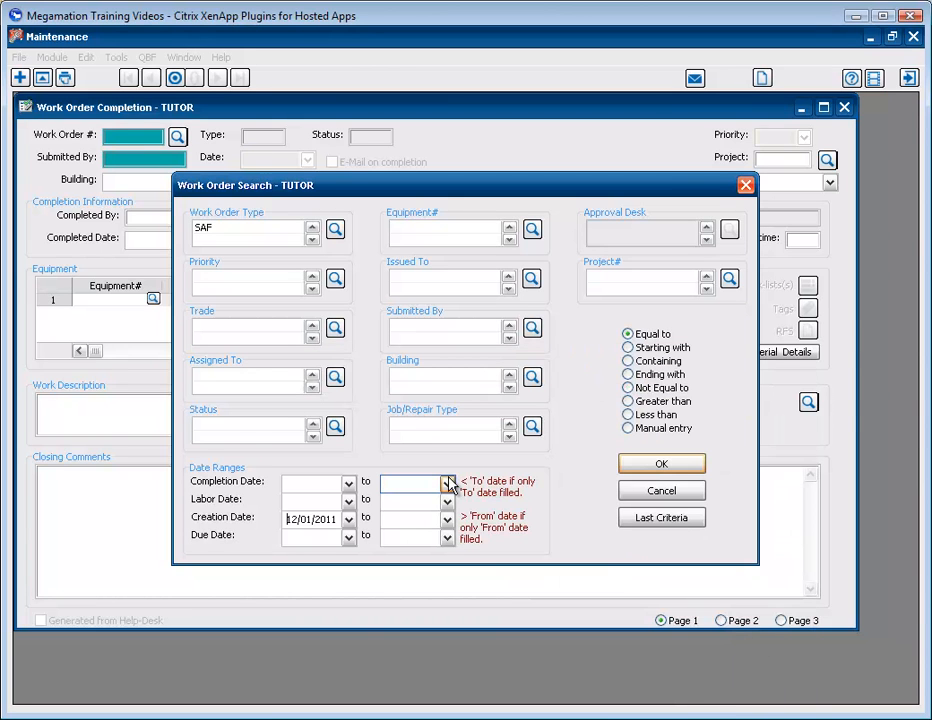
left_click(638, 470)
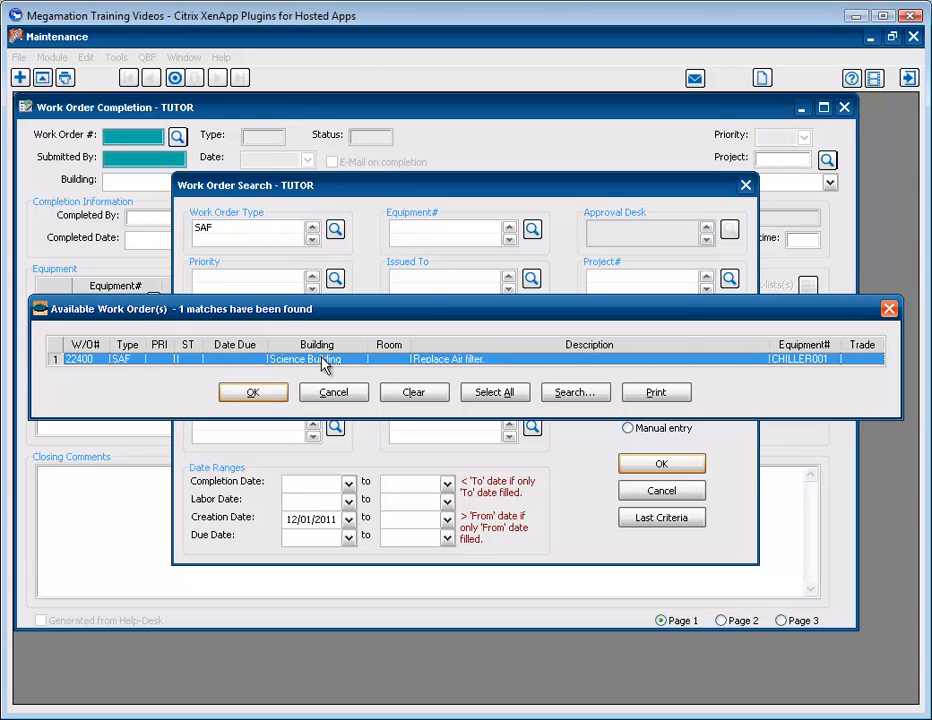
left_click(270, 398)
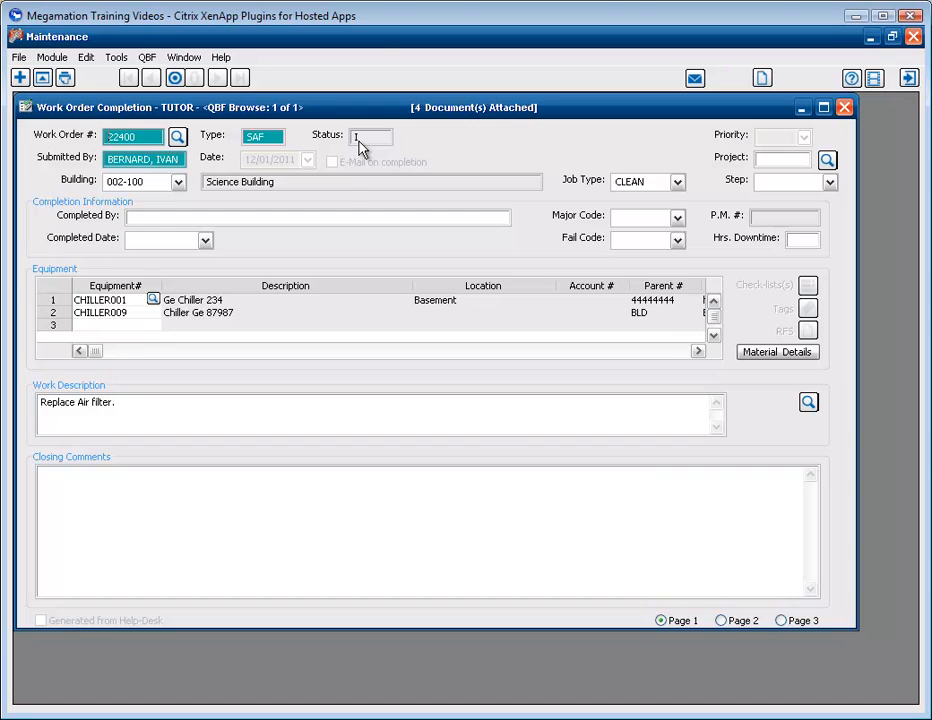
- In the labor and material details, choose equipment CHILLER001 and set the first labor line's trade to MECH (Mechanics)
left_click(722, 621)
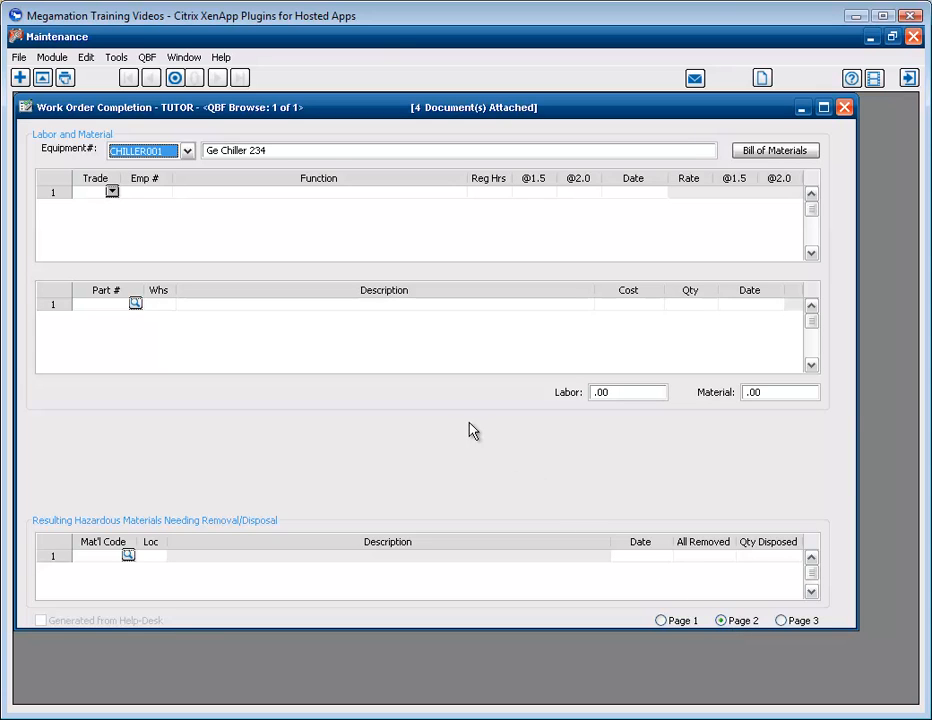
left_click(187, 151)
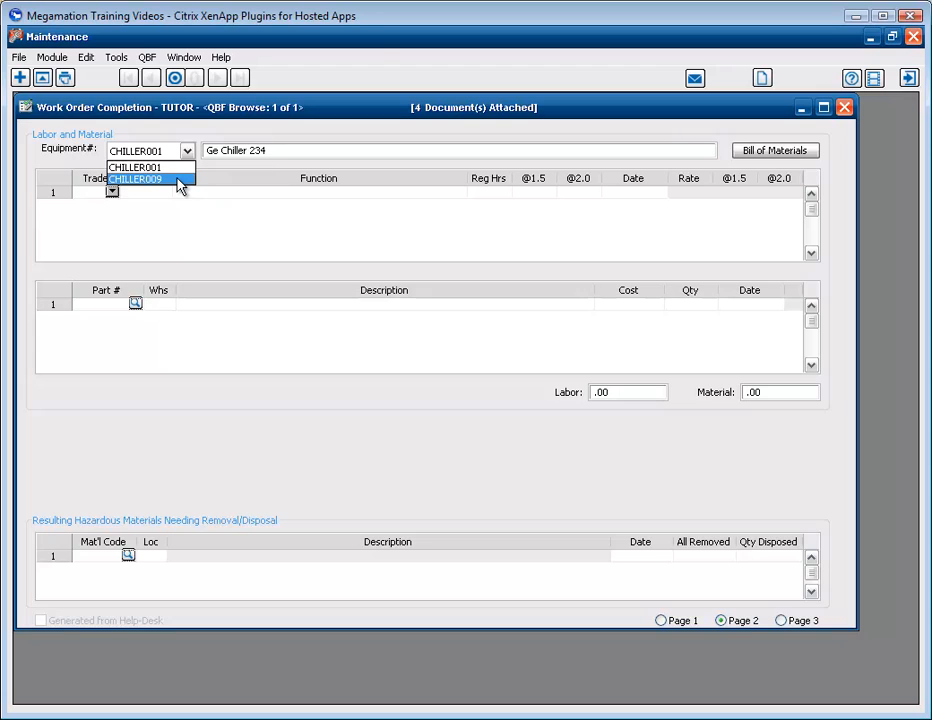
left_click(181, 168)
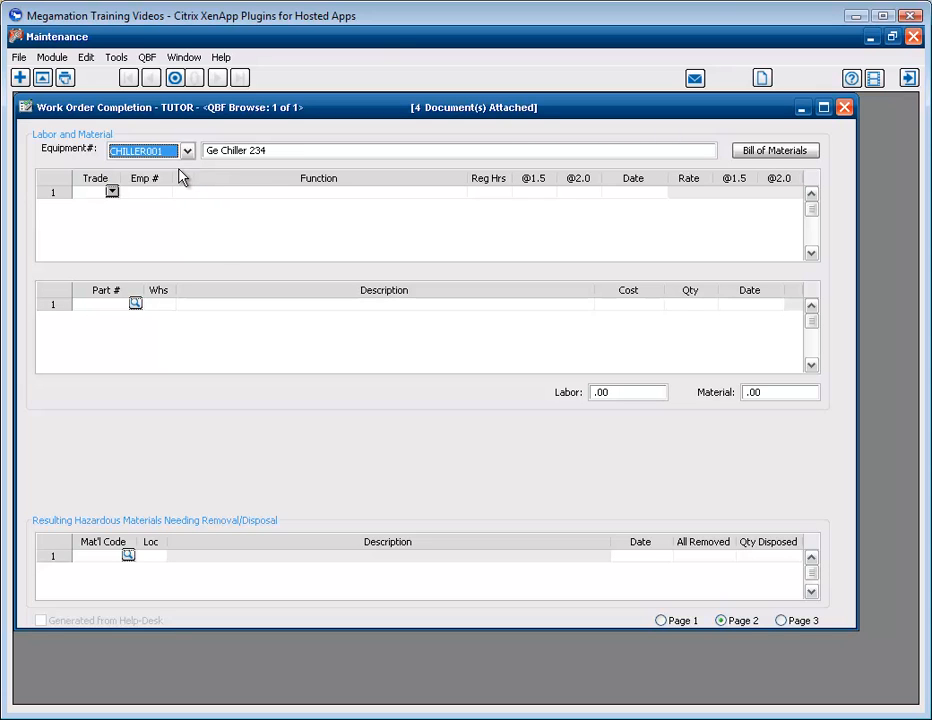
left_click(112, 193)
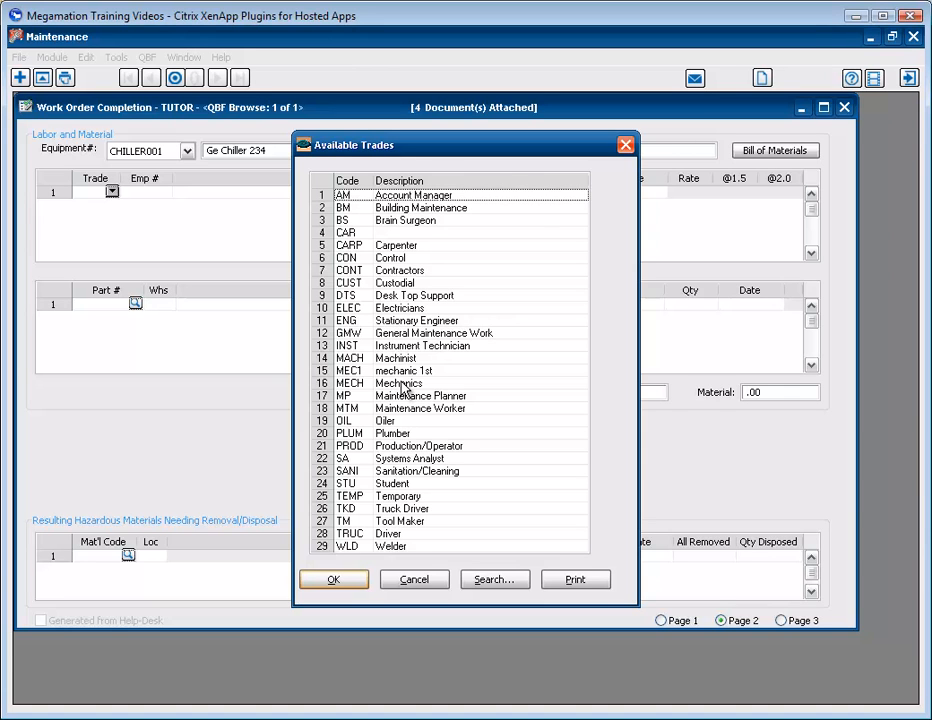
double_click(405, 385)
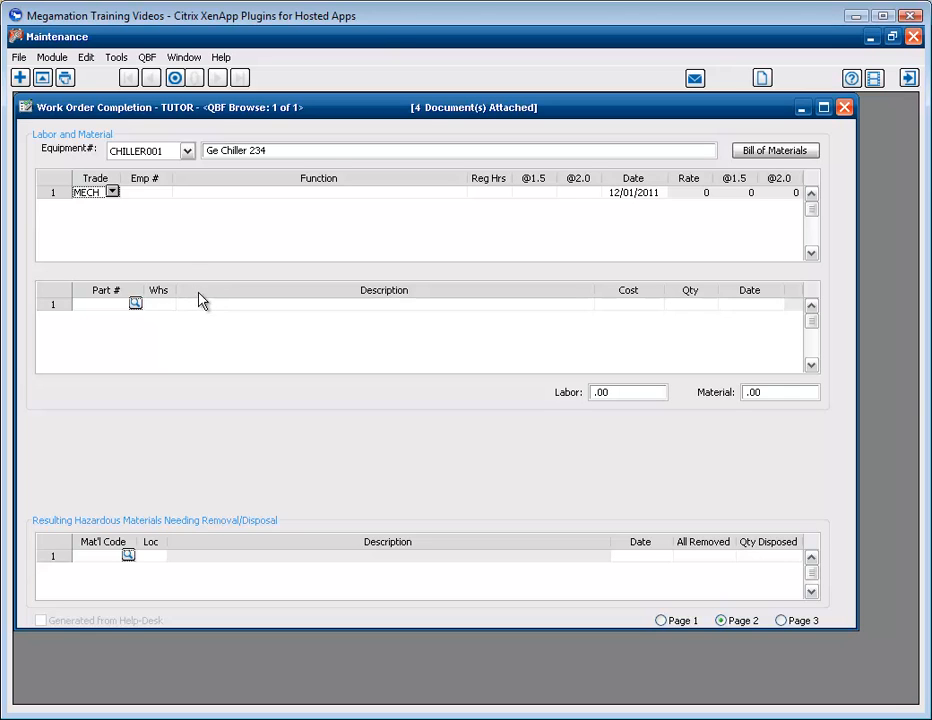
- Assign an active Plant Maint. mechanic to the first labor line, searching only active employees assigned the specified trade
left_click(162, 194)
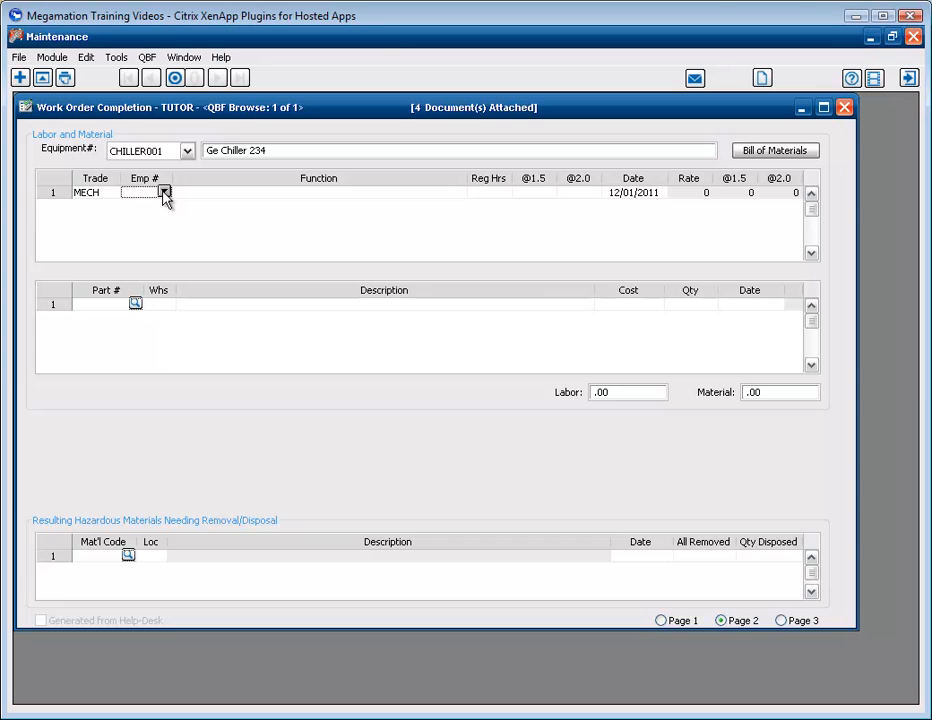
left_click(164, 193)
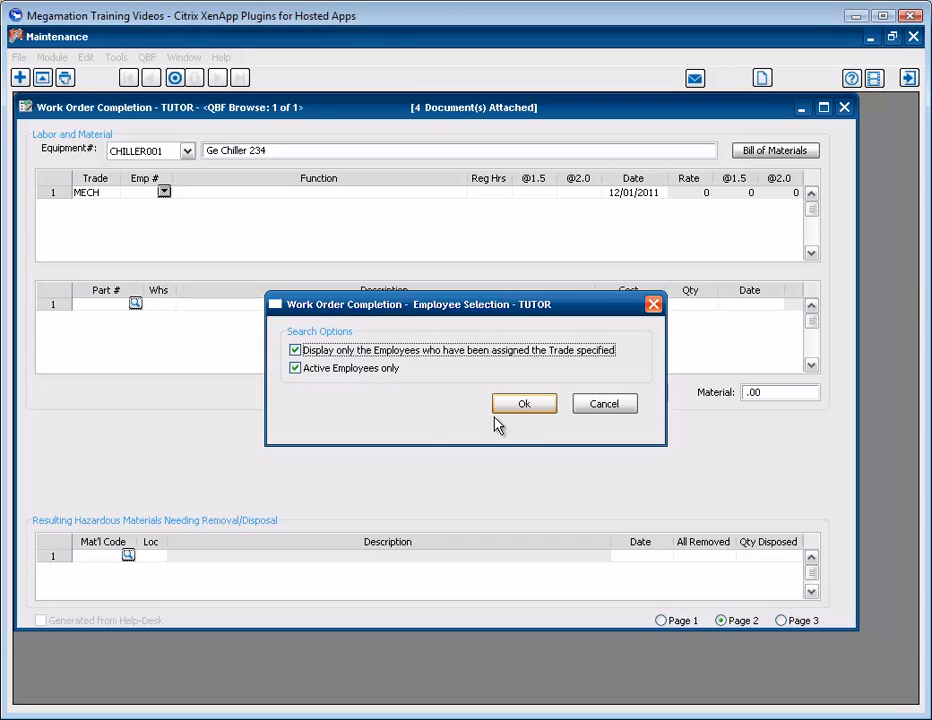
left_click(522, 405)
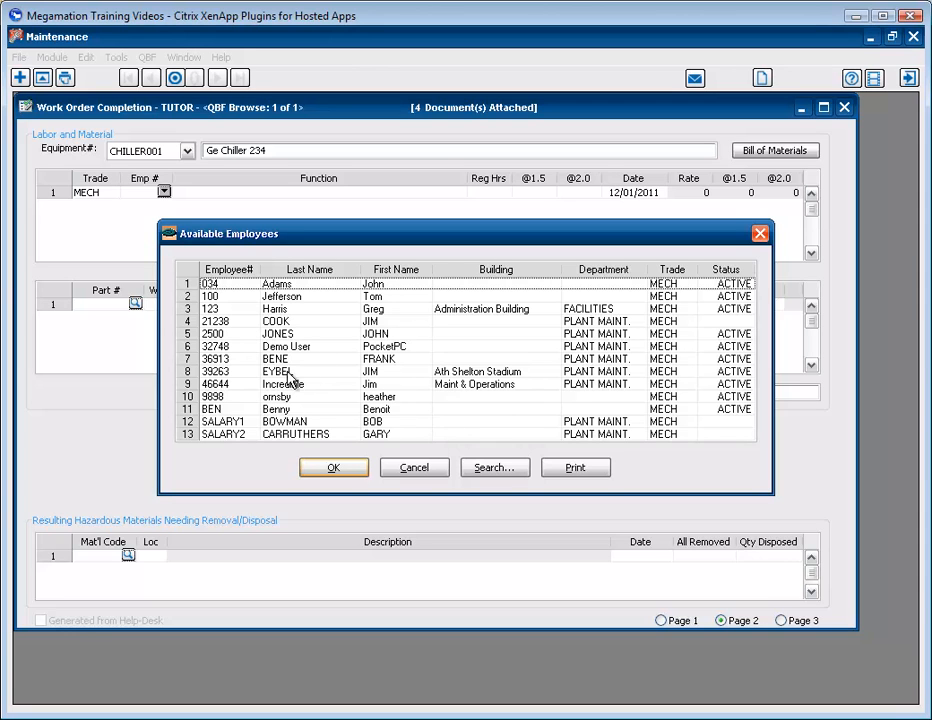
left_click(350, 359)
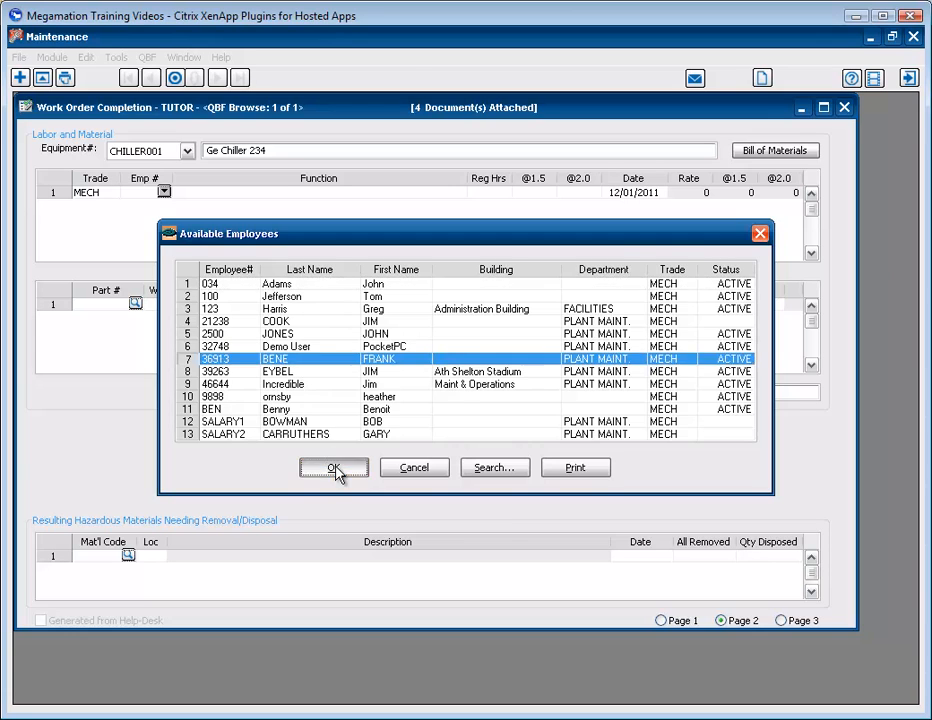
left_click(336, 469)
- Enter "change filter" as the labor line's function with 2 regular hours and complete the line
left_click(252, 194)
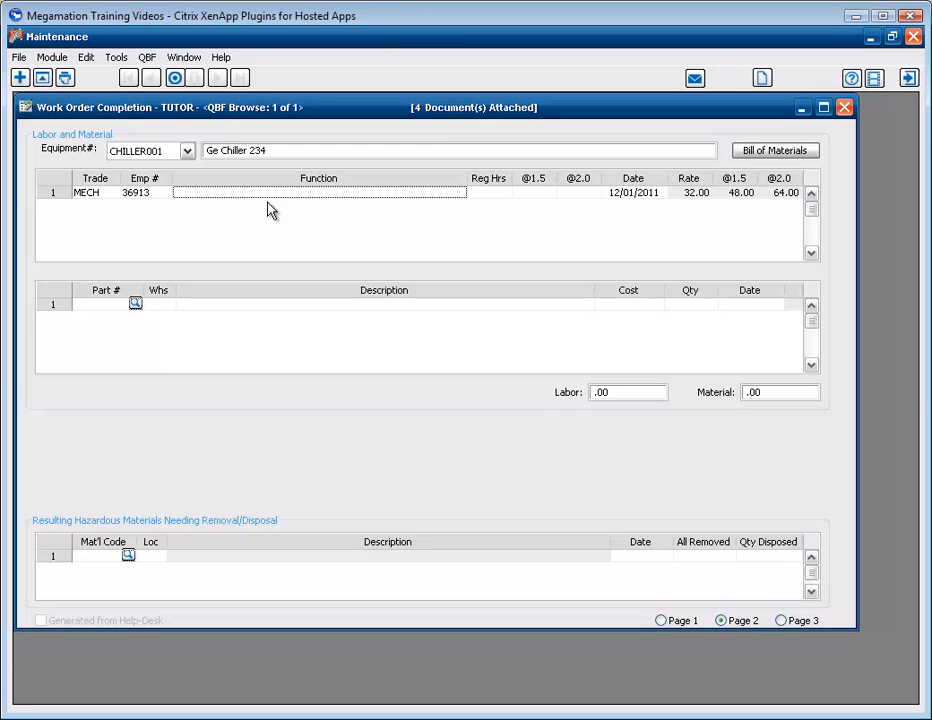
type("ch")
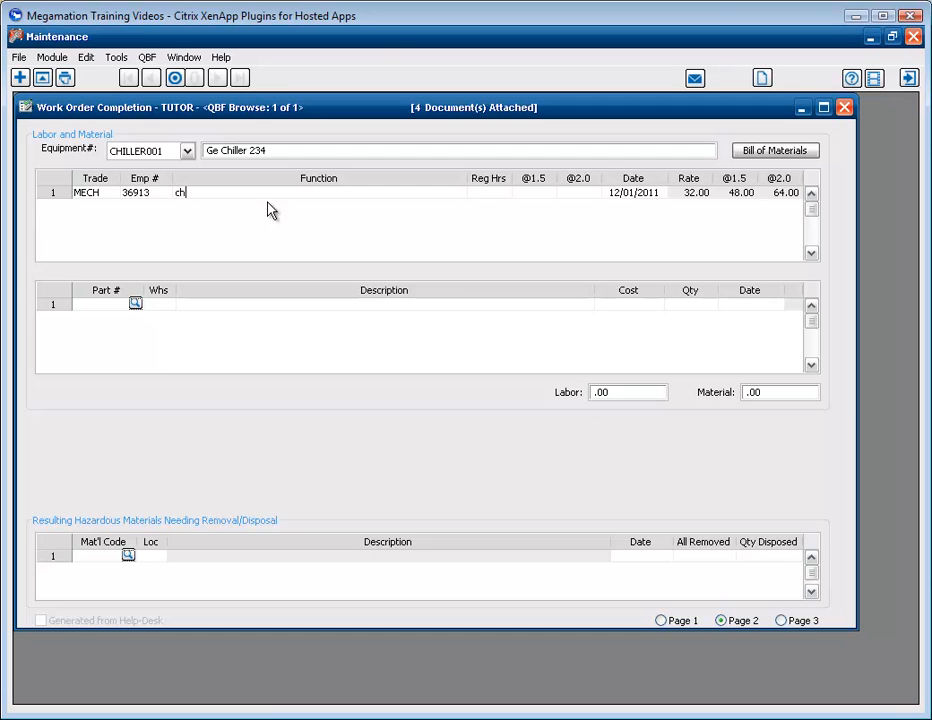
type("ange filter")
left_click(498, 196)
type("2")
key("Tab")
key("Tab")
key("Tab")
key("Tab")
key("Tab")
key("Tab")
key("Tab")
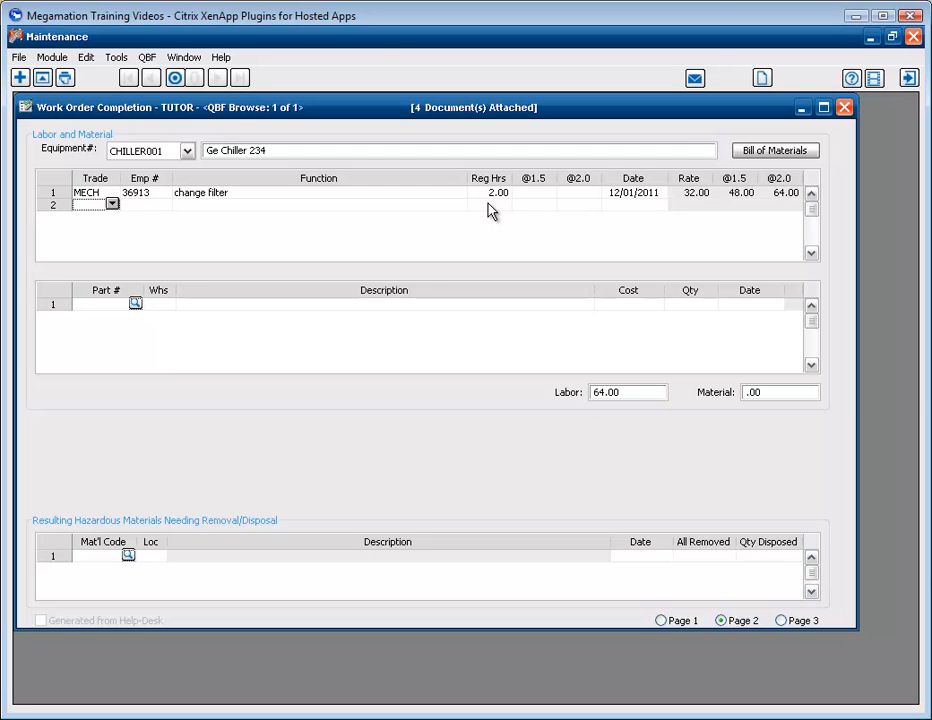
- Add part 36044W, the 22X22X4 FILTER from warehouse MT, to CHILLER001's materials with a quantity of 1
left_click(135, 303)
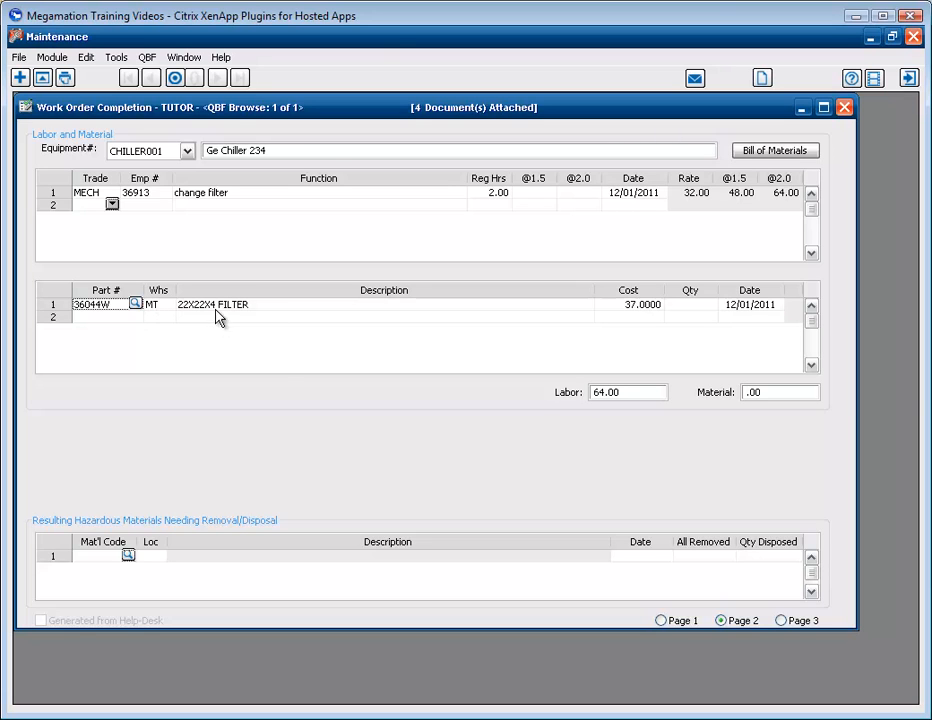
left_click(678, 313)
type("1")
left_click(765, 307)
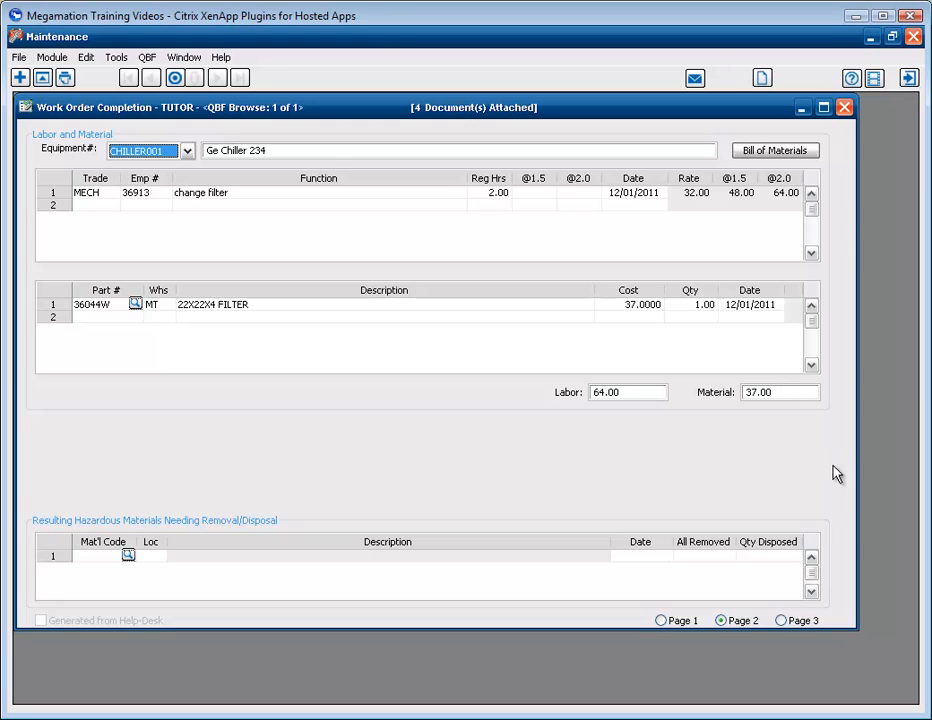
- Review the labor and material summary, and fill in the completing person's name with a completed date of 12/01/2011
left_click(787, 621)
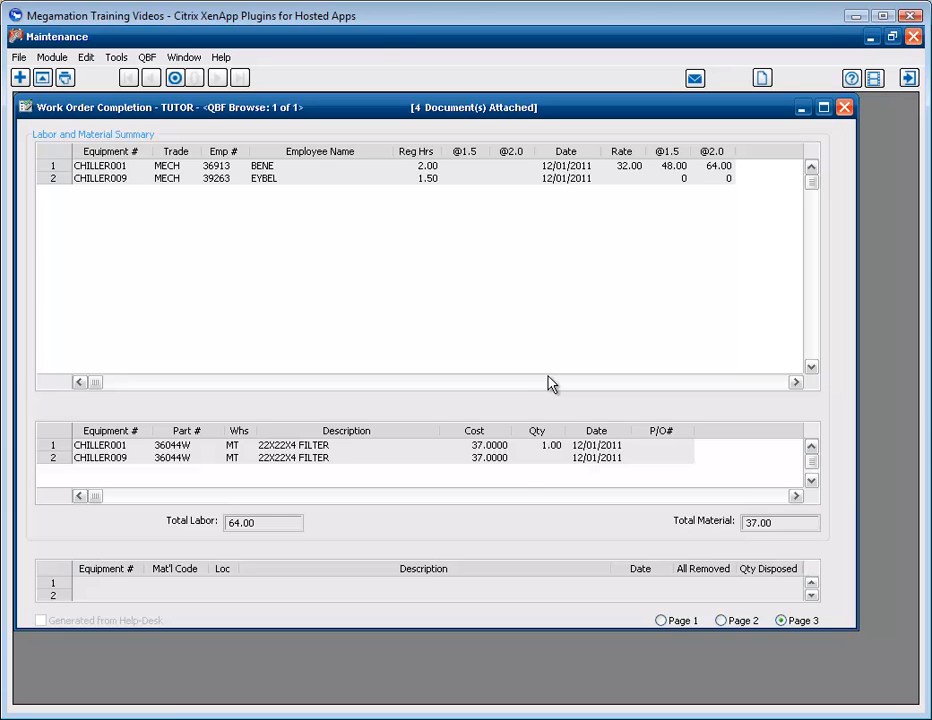
left_click(662, 621)
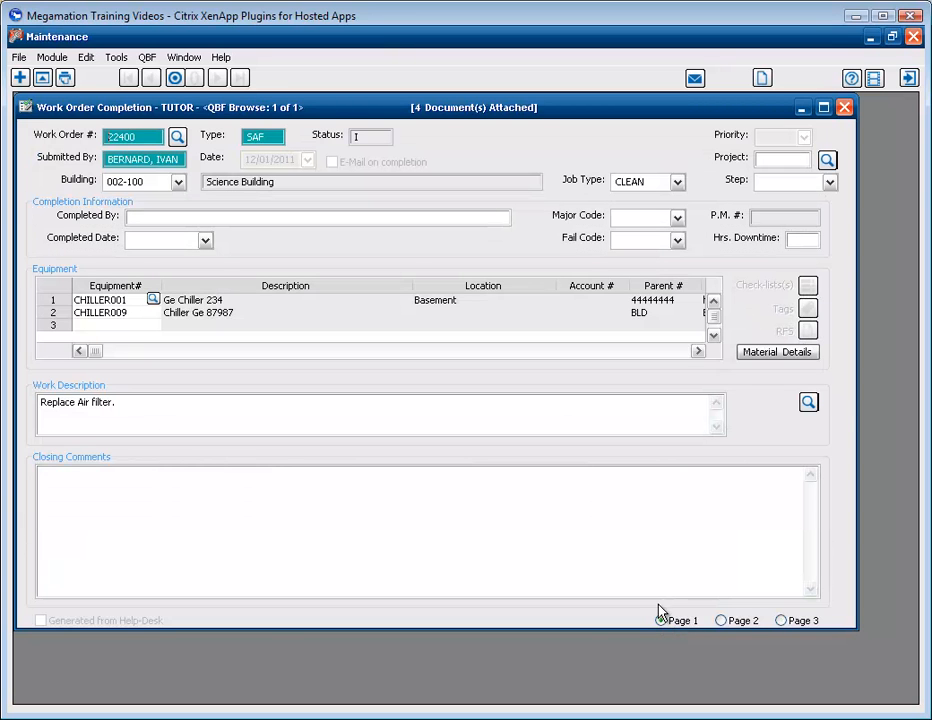
left_click(134, 218)
type("CORY")
key("Tab")
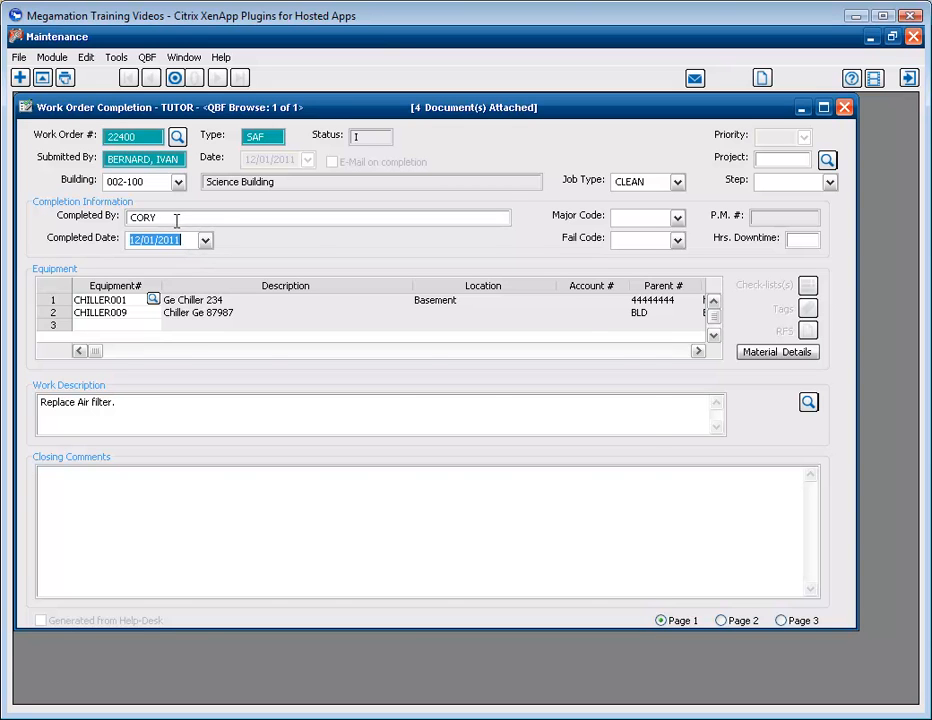
left_click(204, 242)
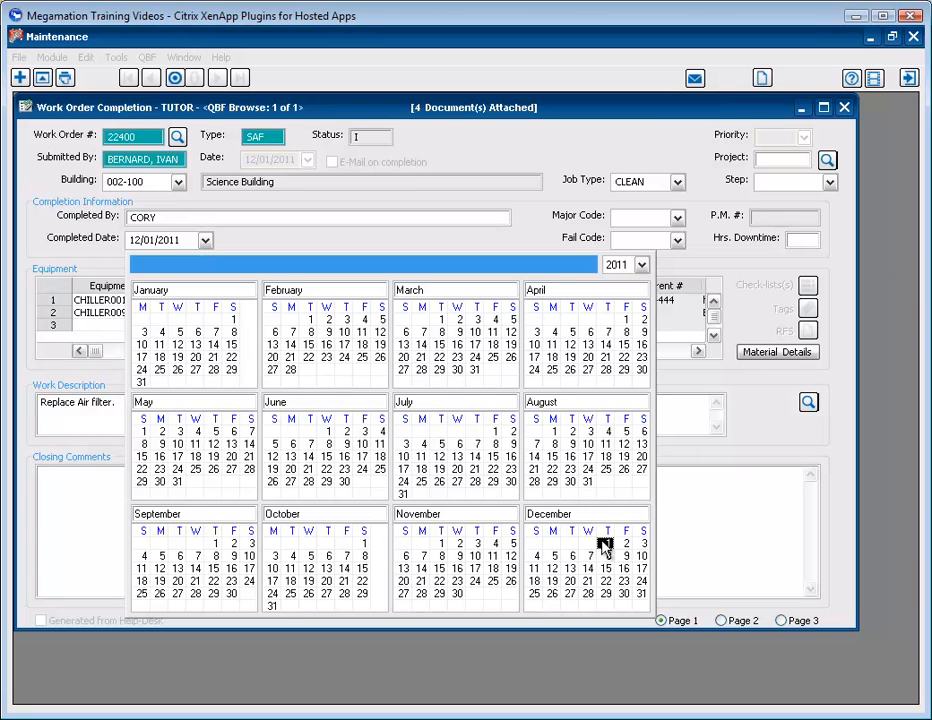
left_click(605, 545)
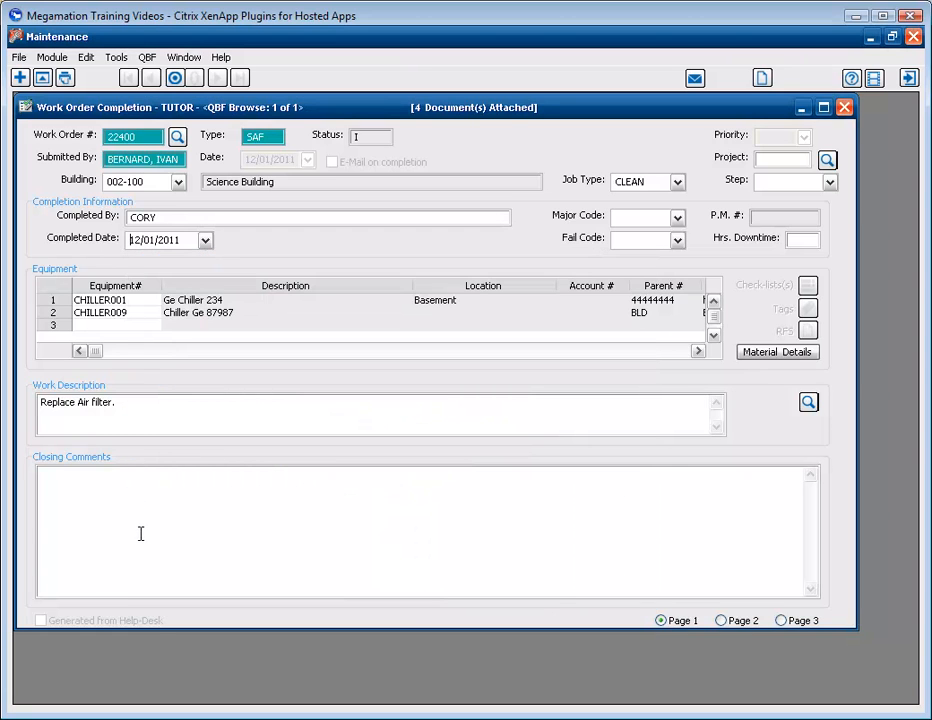
- Enter the closing comment "Replaced Filters in both Chiller units." and save the completed work order
left_click(55, 478)
type("Re")
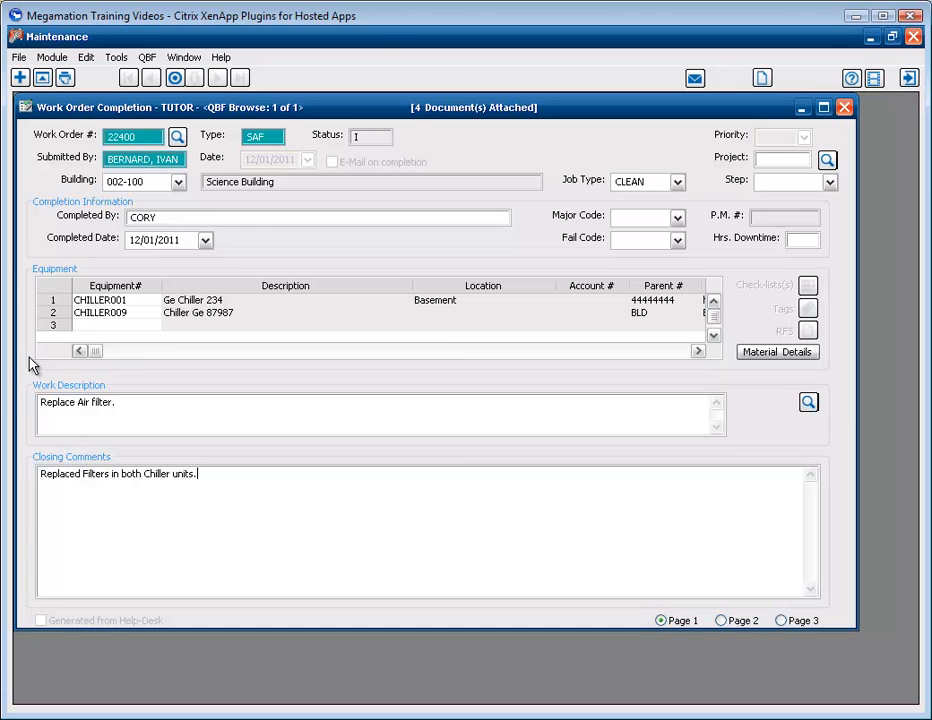
left_click(19, 57)
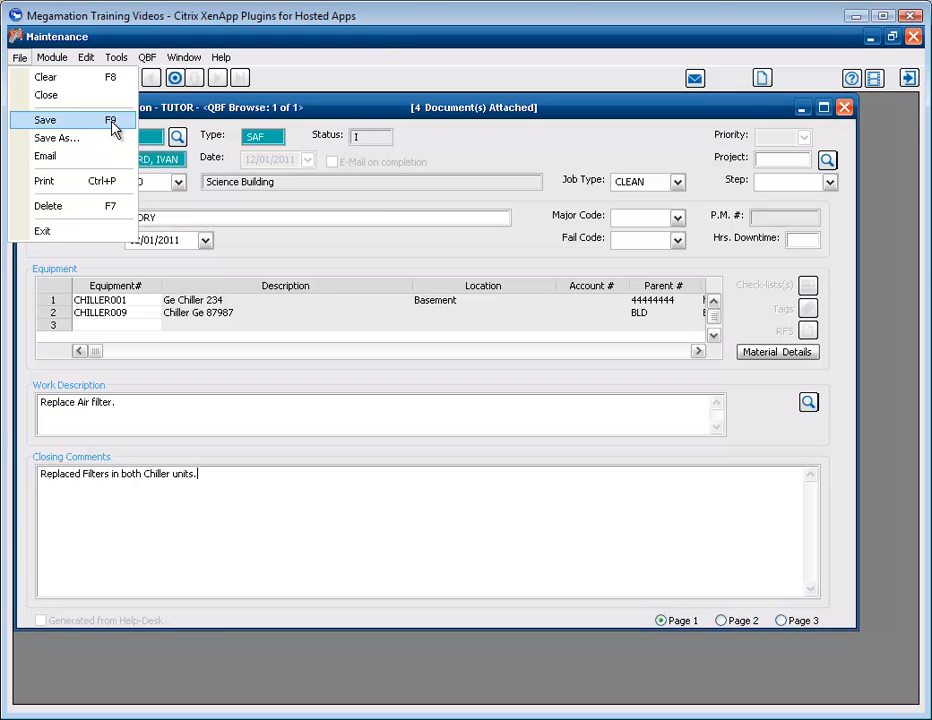
left_click(112, 127)
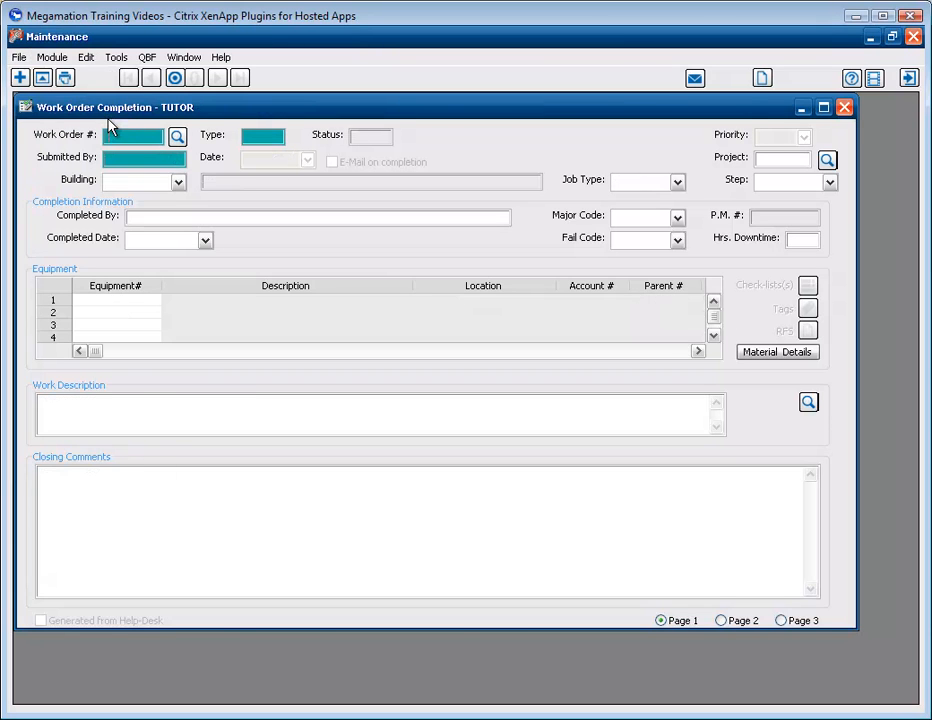